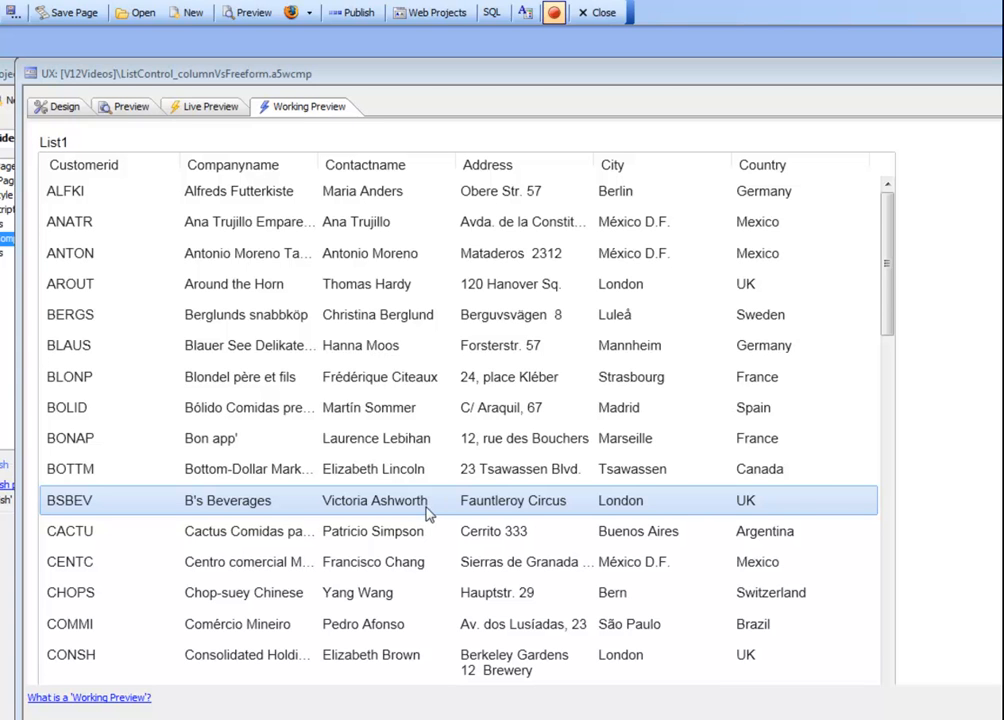
Sort the previewed list by Companyname, Contactname, Address, City and Country in turn.
click(248, 172)
click(343, 174)
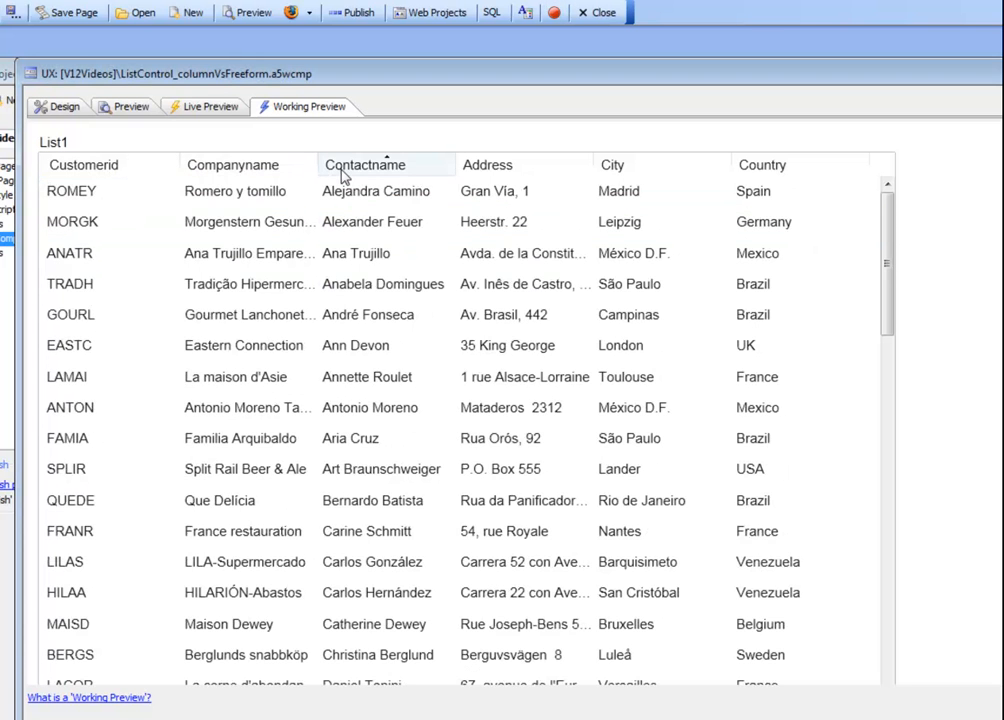
click(490, 172)
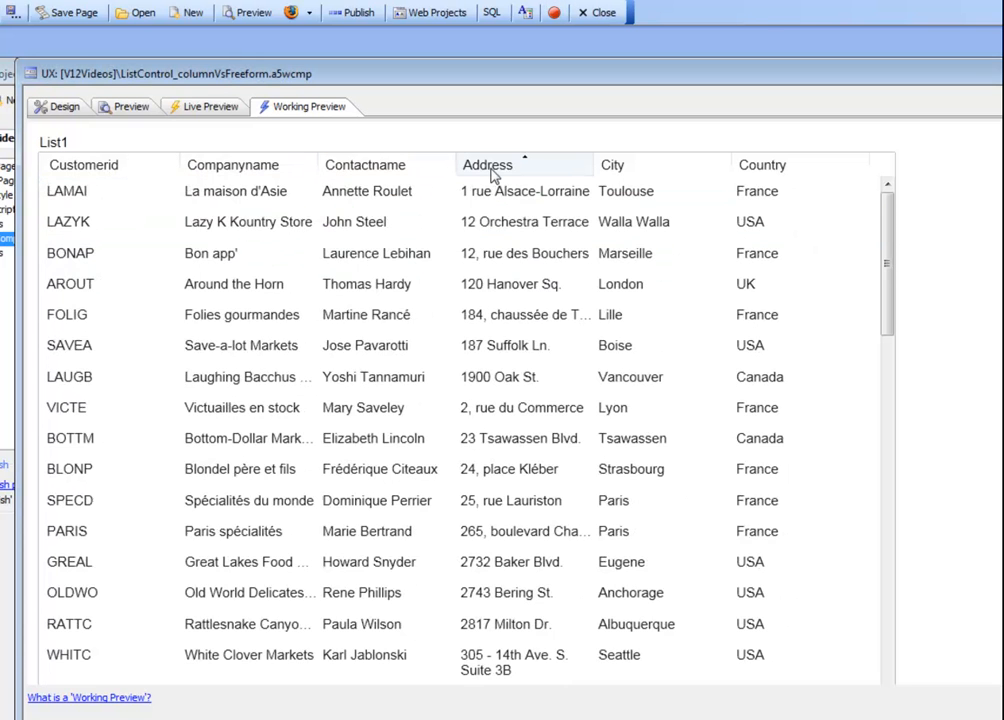
click(620, 166)
click(773, 170)
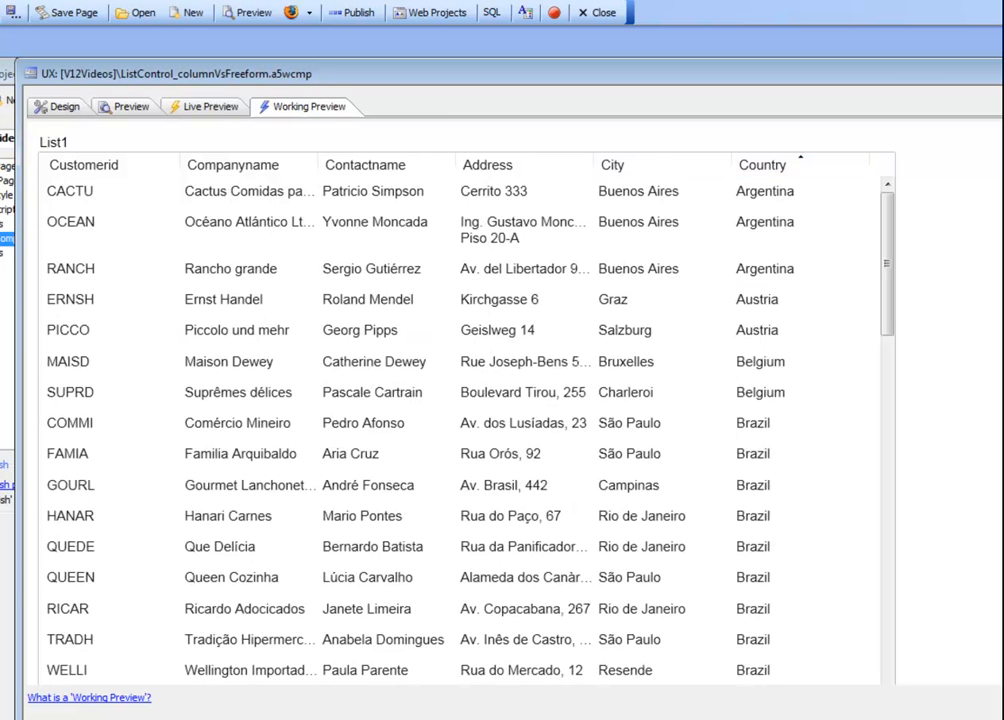
Open the List Builder for list1 and review its multiple-layouts setting and the FreeForm and Columns layout definitions.
click(50, 107)
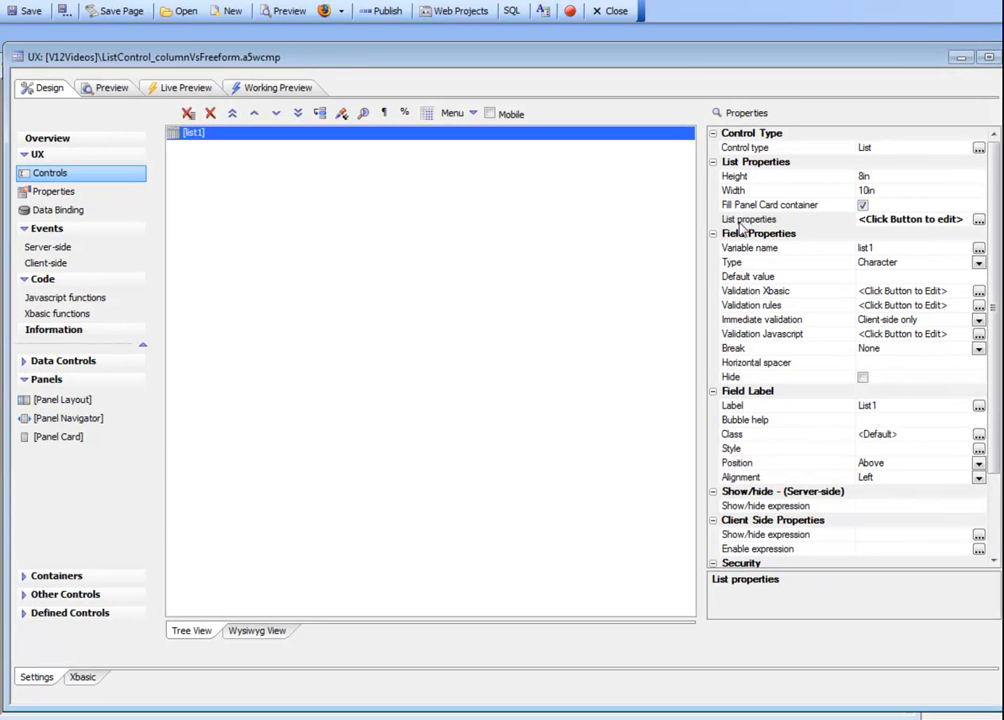
double_click(740, 223)
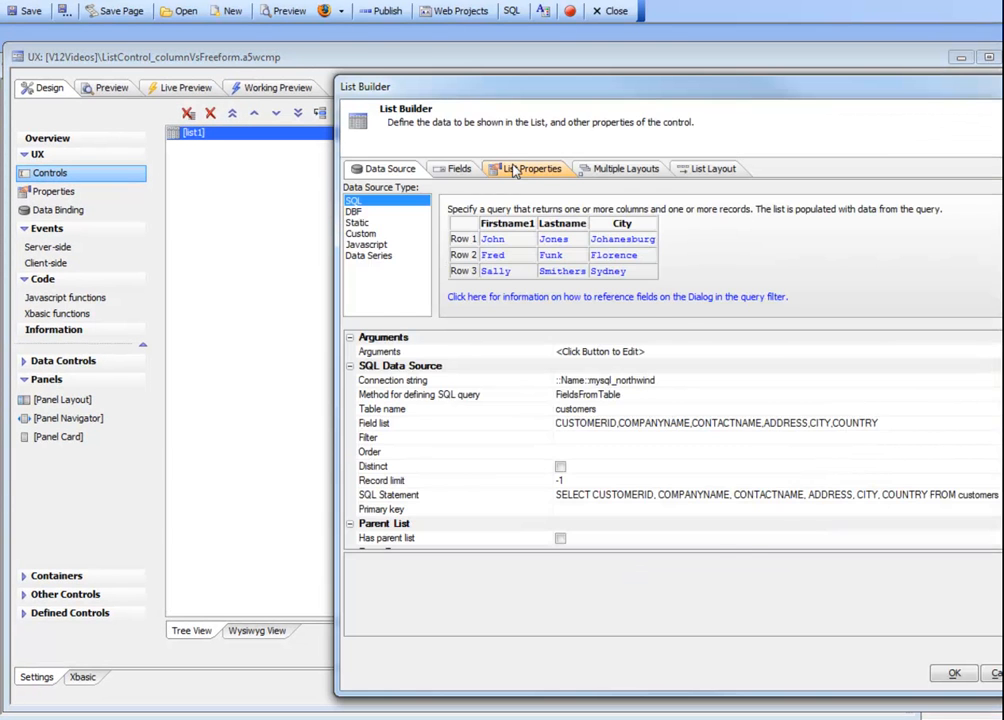
click(513, 170)
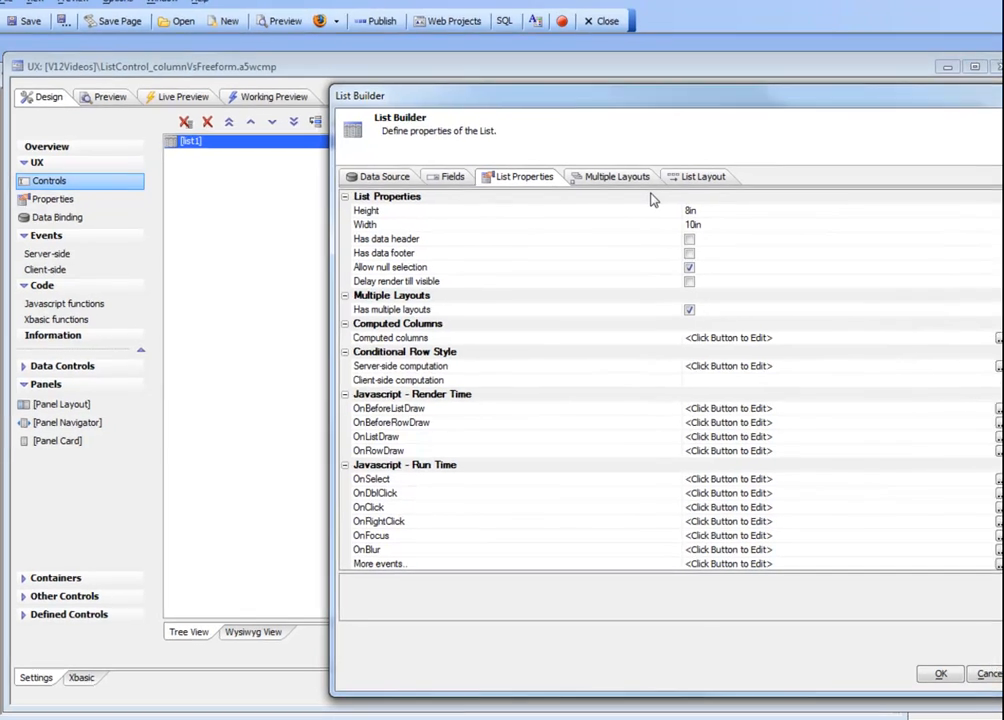
click(458, 314)
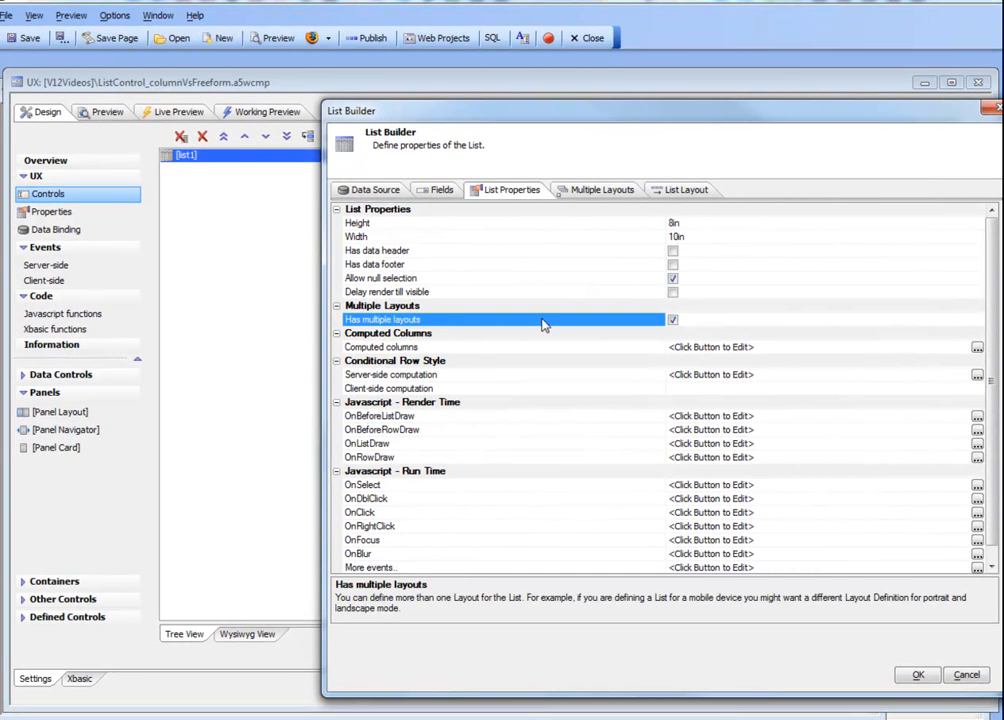
click(586, 192)
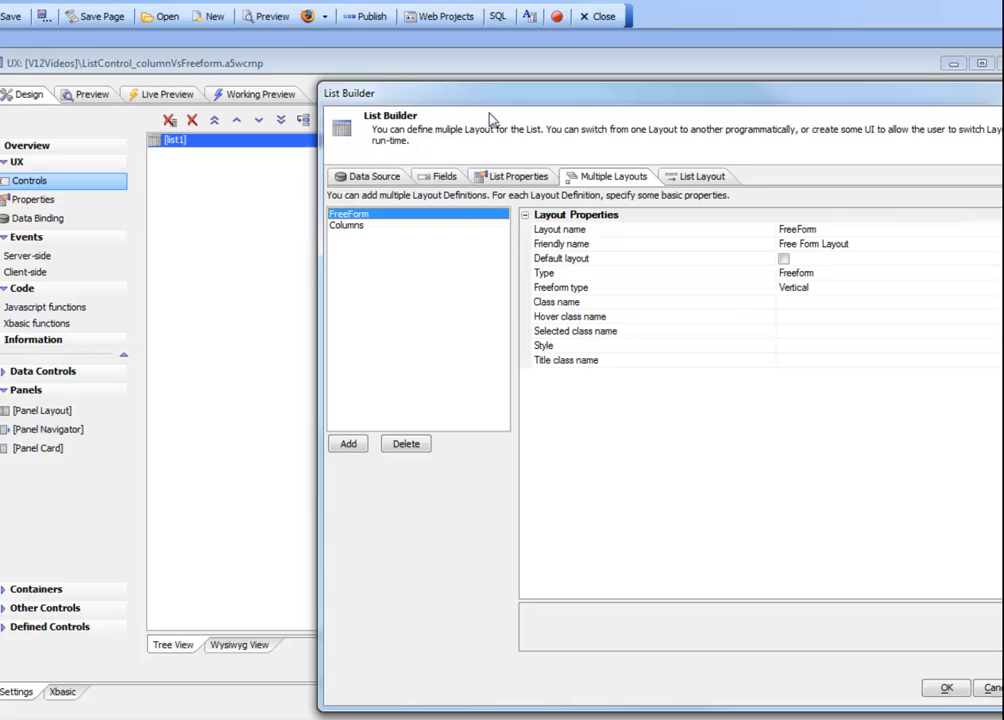
drag(455, 113, 314, 89)
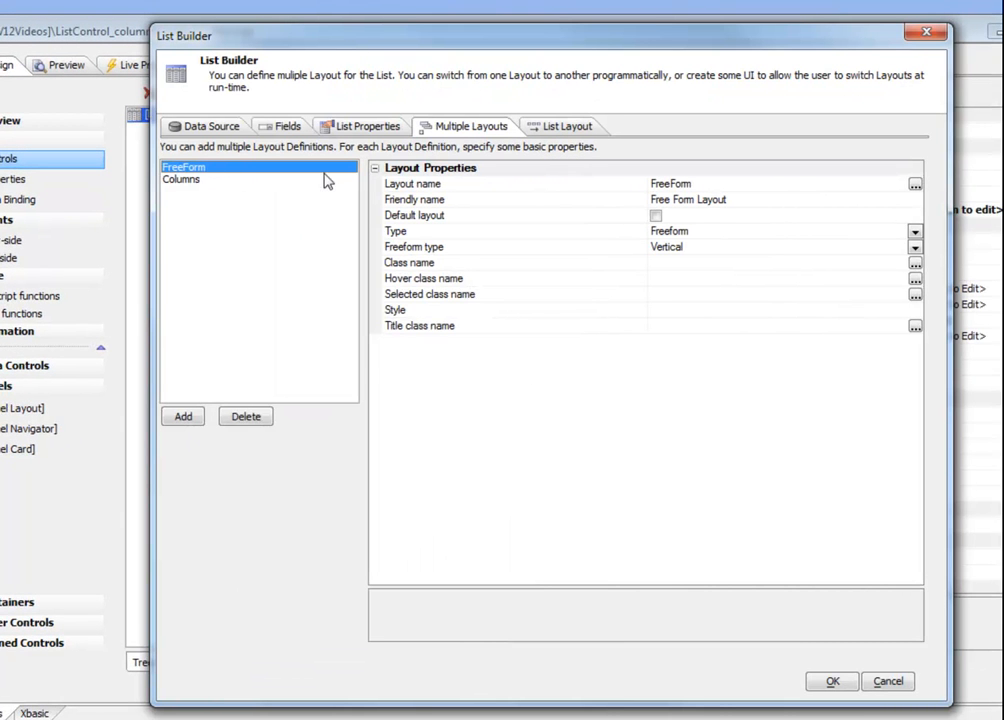
click(182, 180)
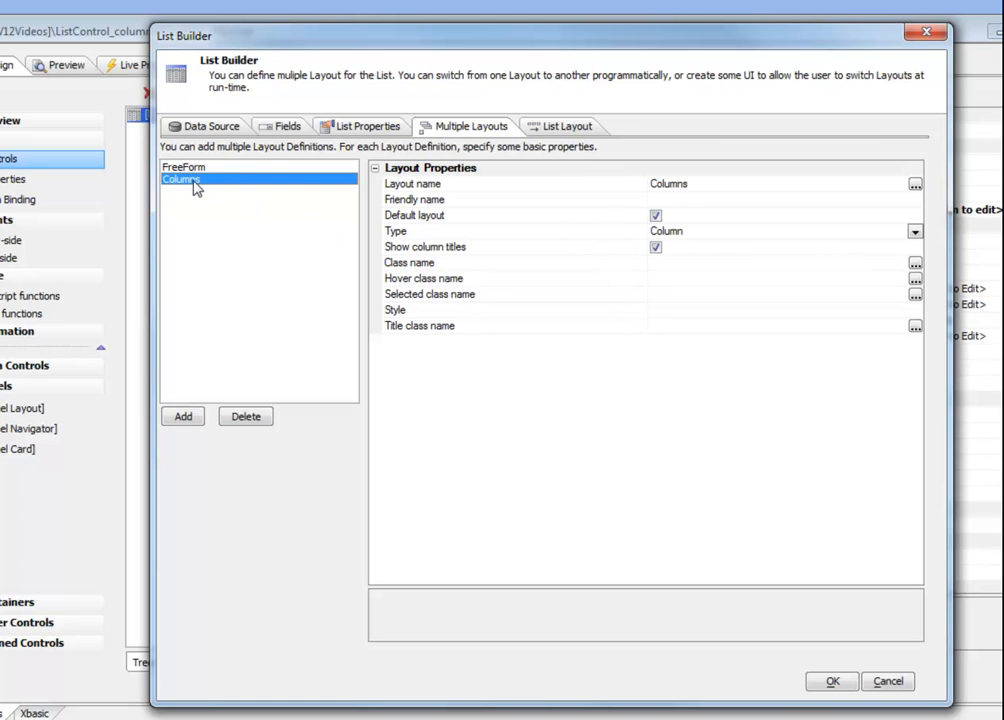
Open the FreeForm layout's template, check the available field placeholders, and add a <br> tag after {ADDRESS}.
click(571, 127)
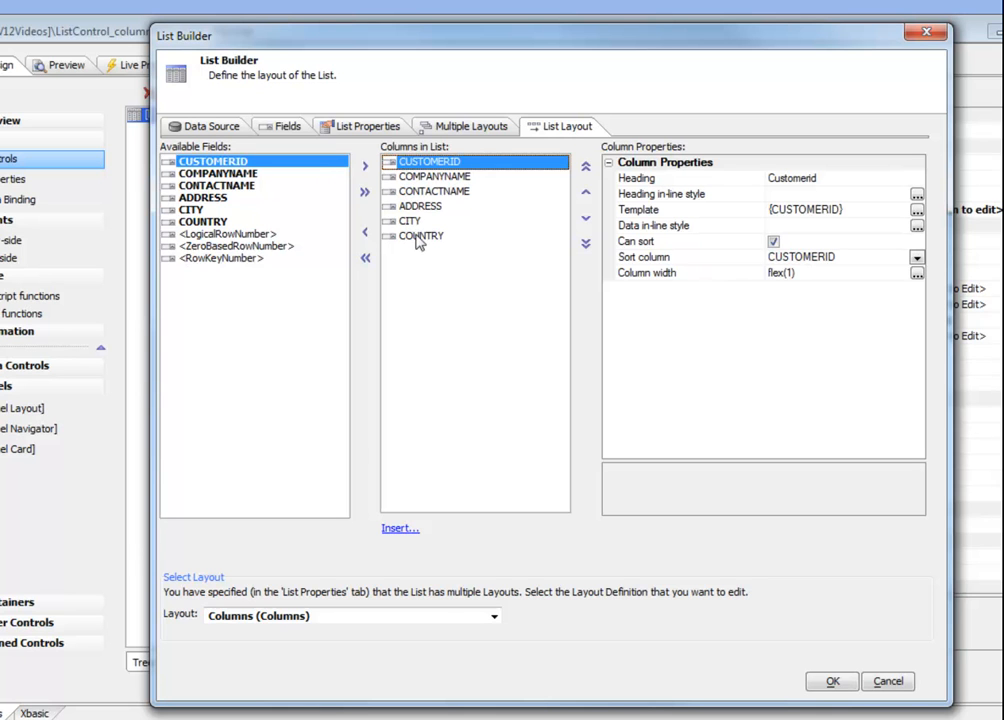
click(494, 617)
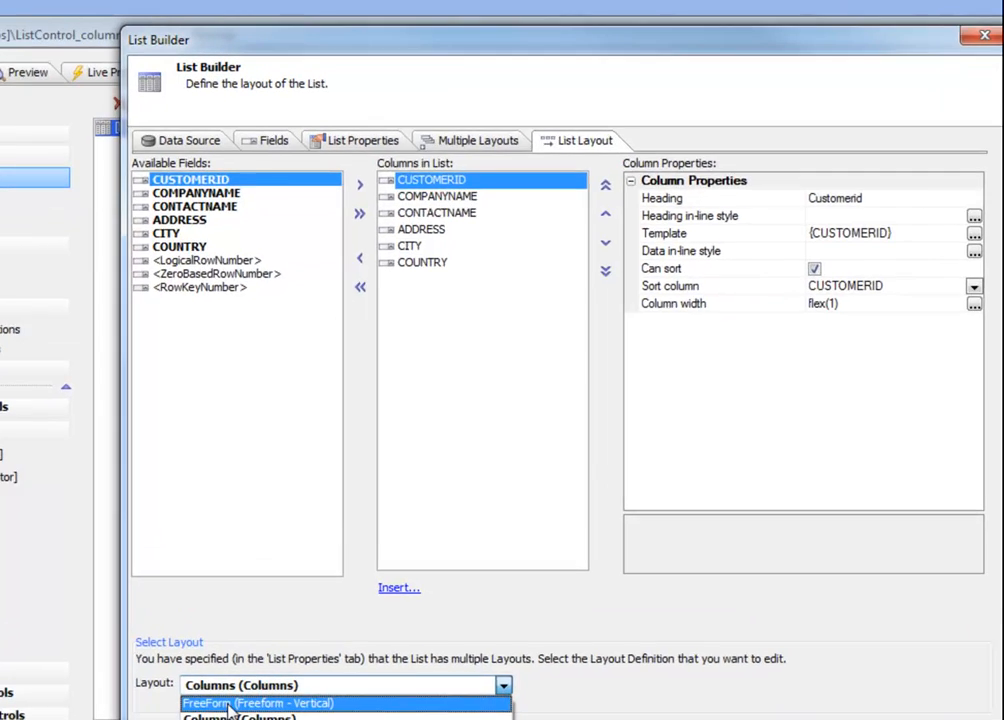
click(247, 632)
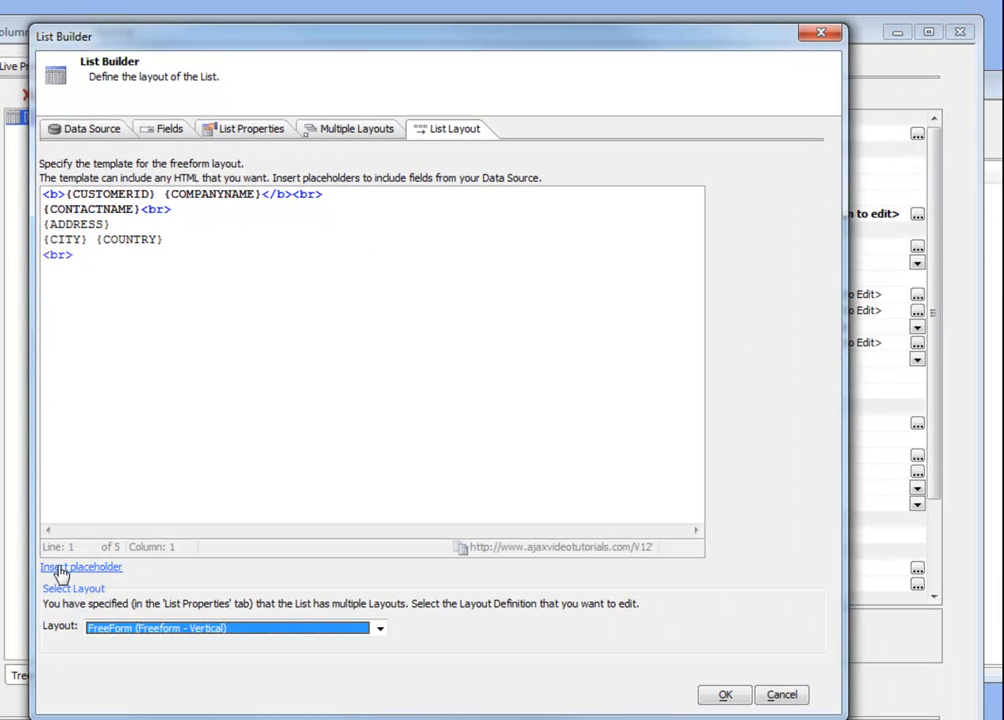
click(60, 568)
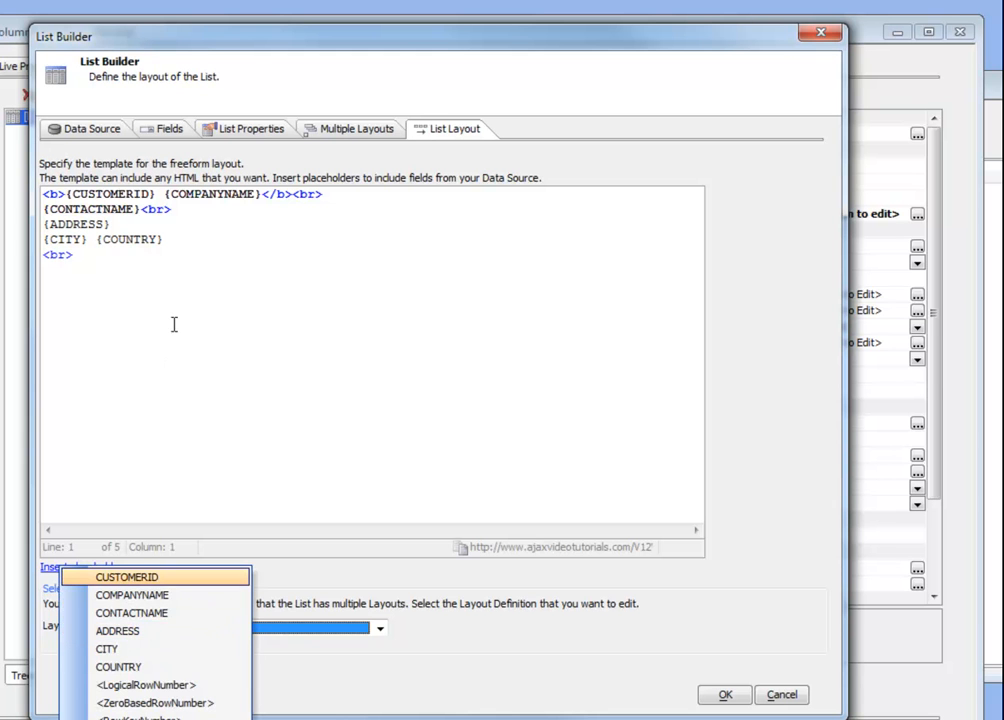
click(175, 268)
click(165, 240)
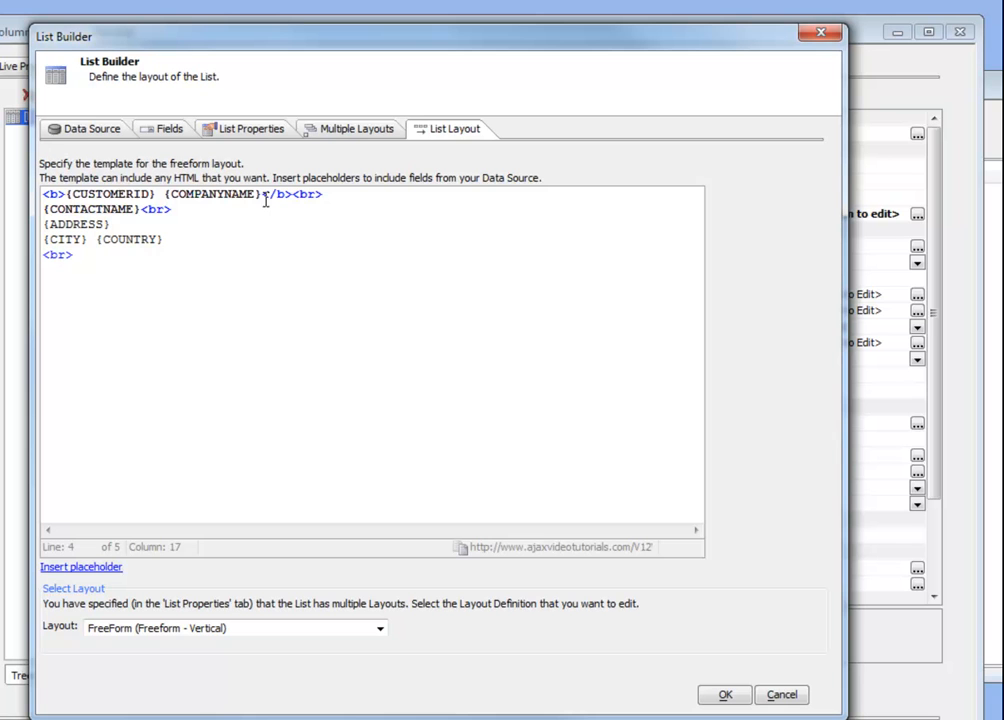
click(330, 195)
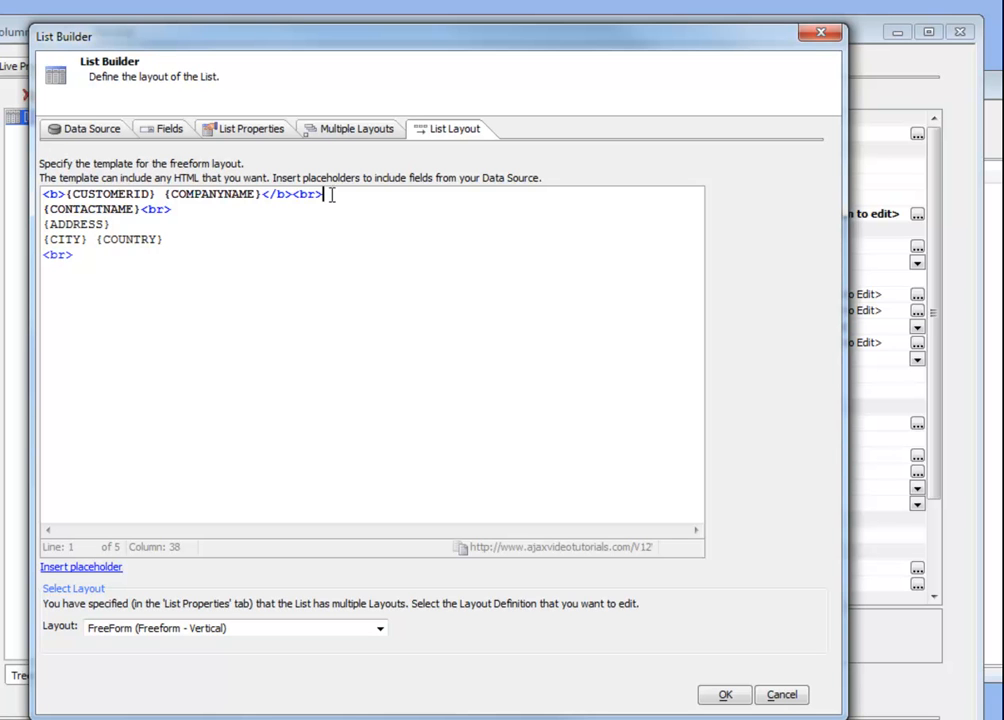
click(125, 224)
text(<br>)
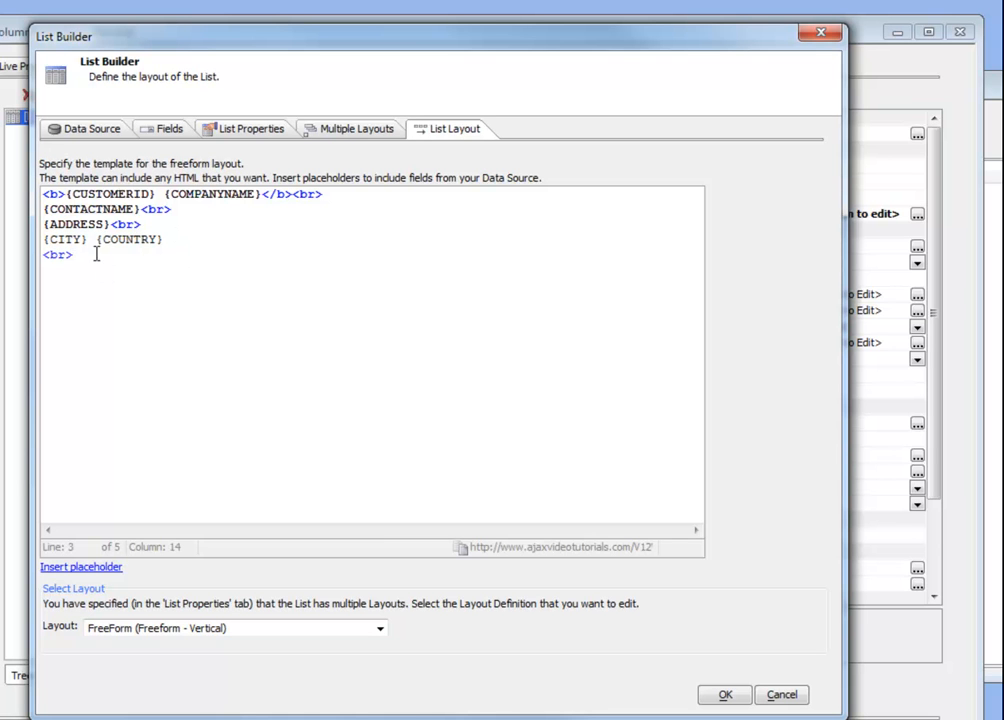
Make FreeForm the default layout, accept the List Builder changes, and check the list in the working preview.
click(320, 134)
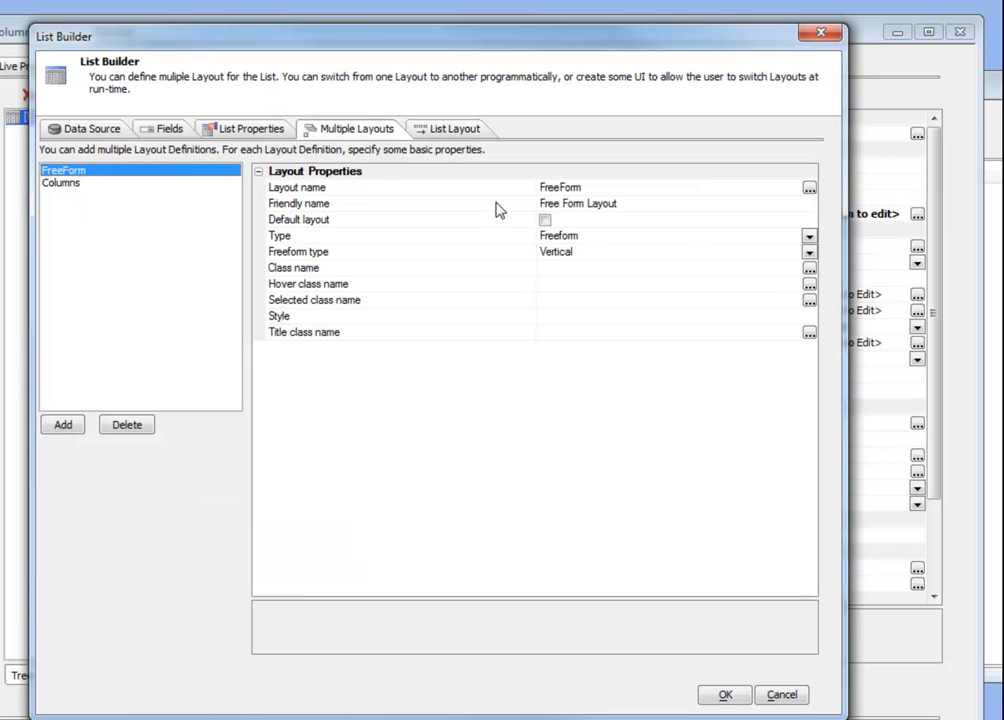
click(545, 221)
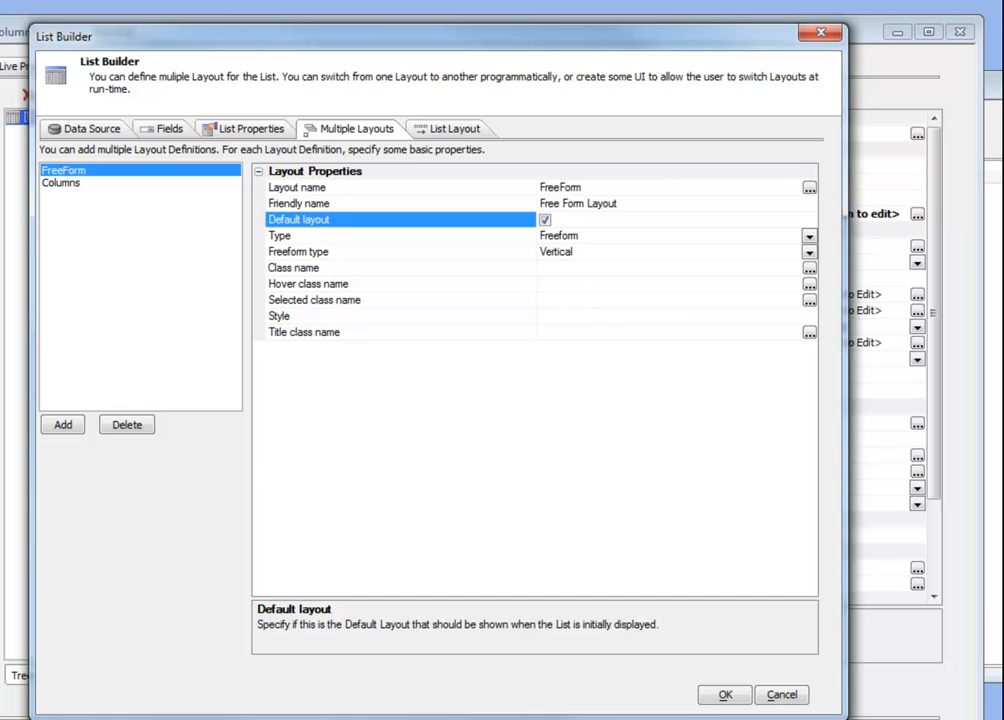
click(720, 695)
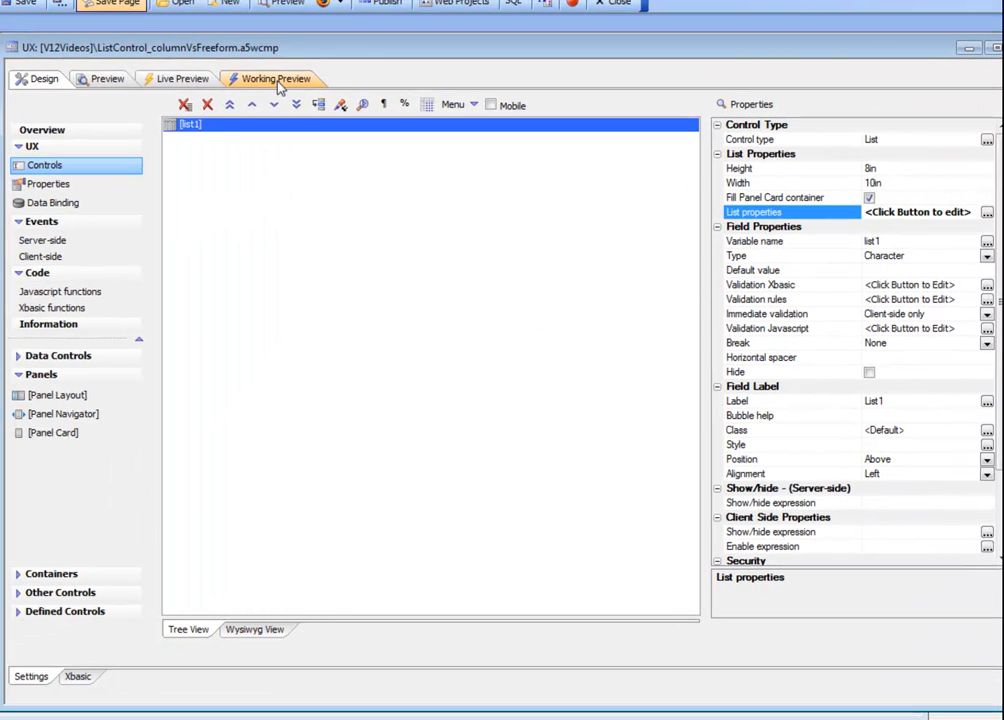
click(282, 88)
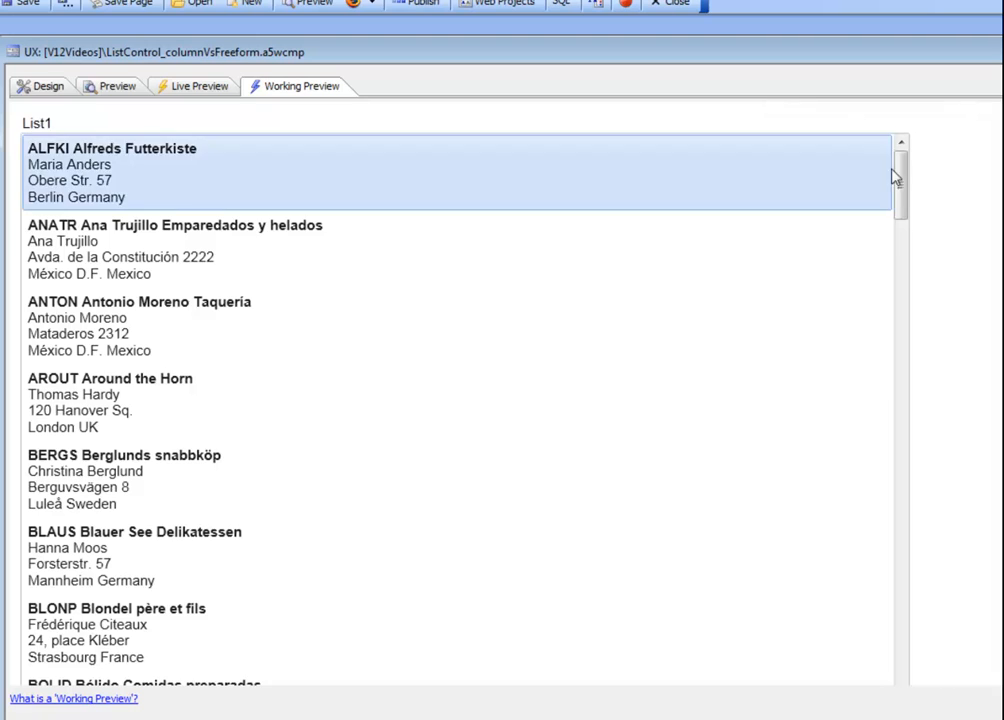
drag(903, 195, 903, 165)
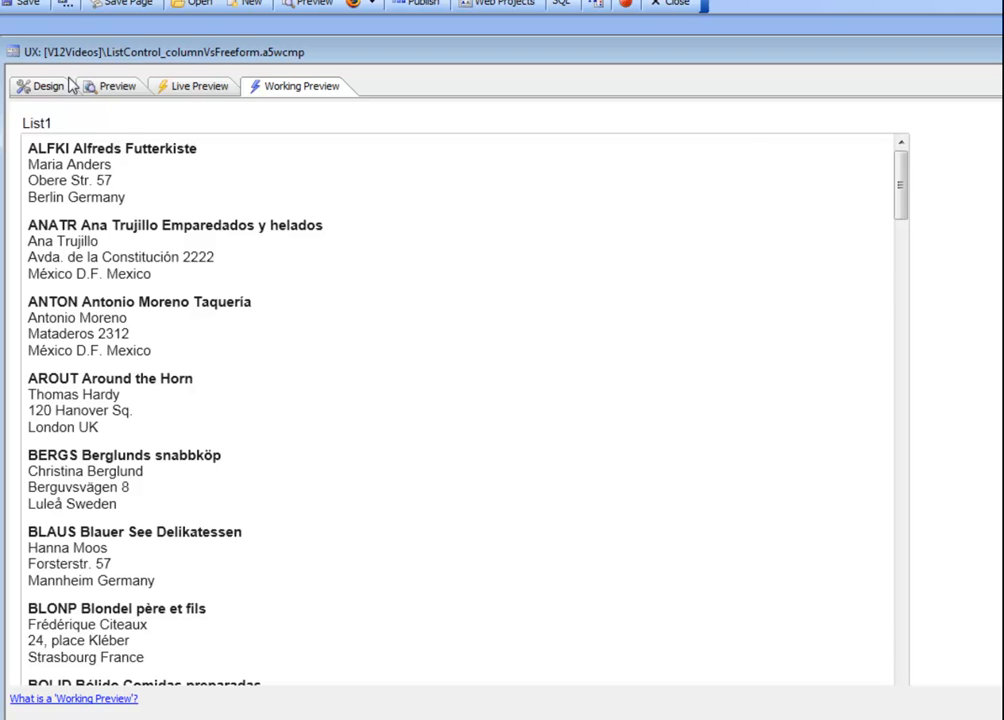
Add a List-Selector control linked to list1 and move it above the list in the control tree.
click(44, 86)
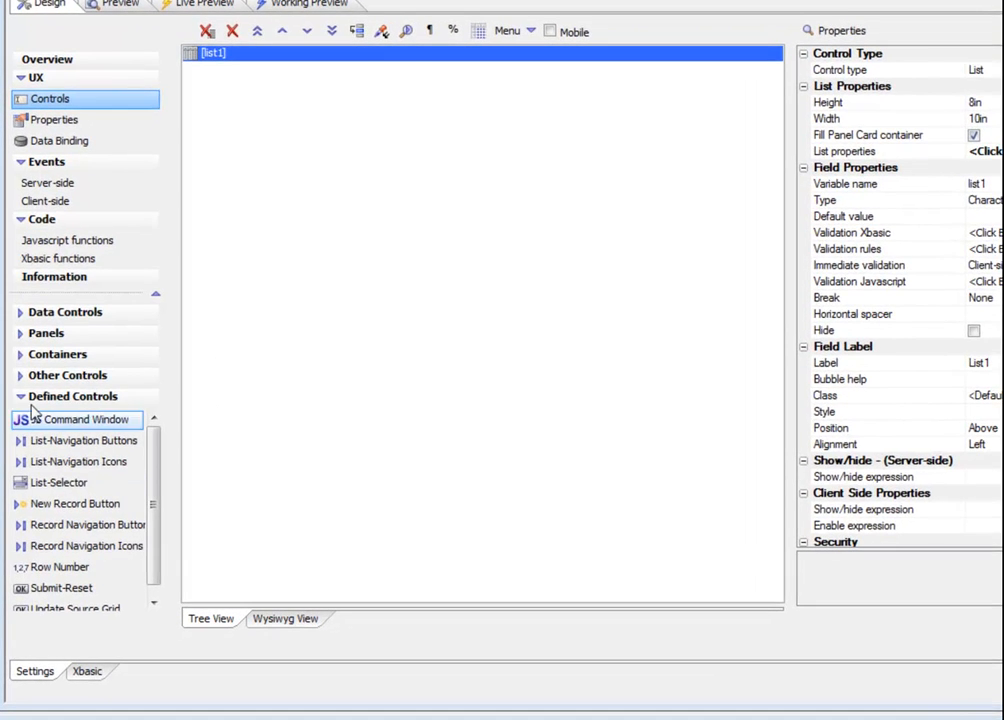
double_click(54, 486)
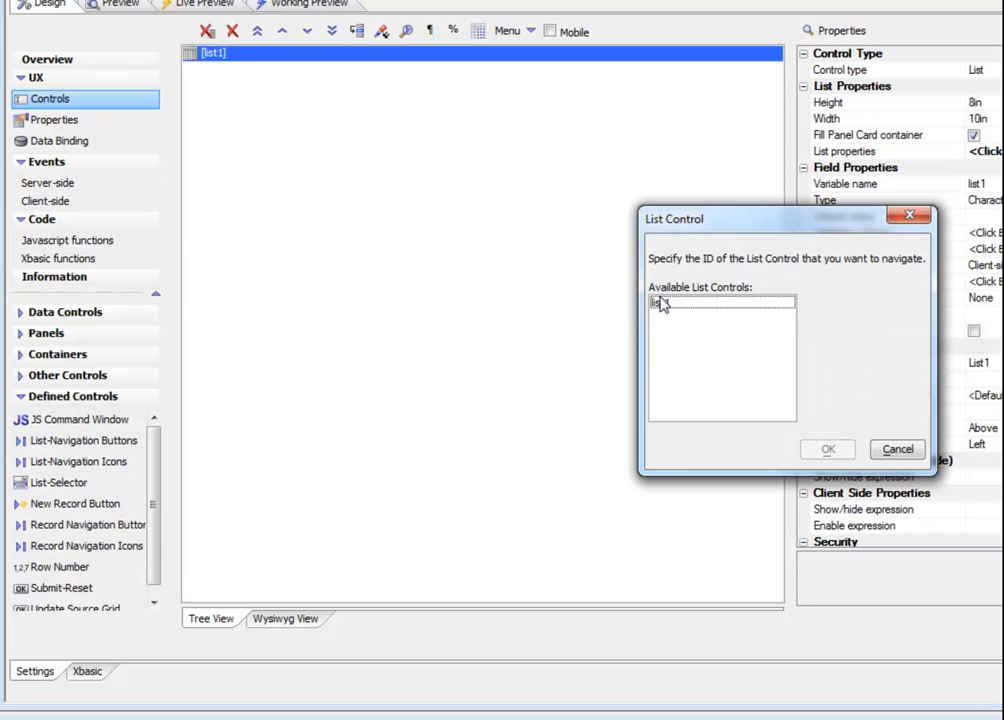
click(662, 303)
drag(798, 217, 622, 172)
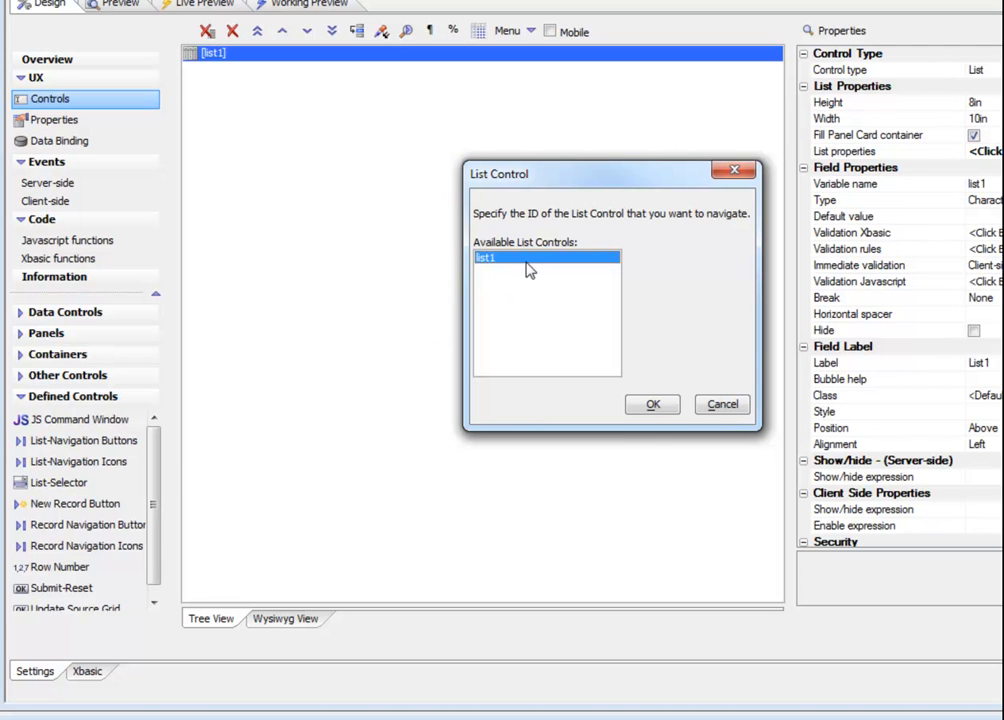
click(652, 405)
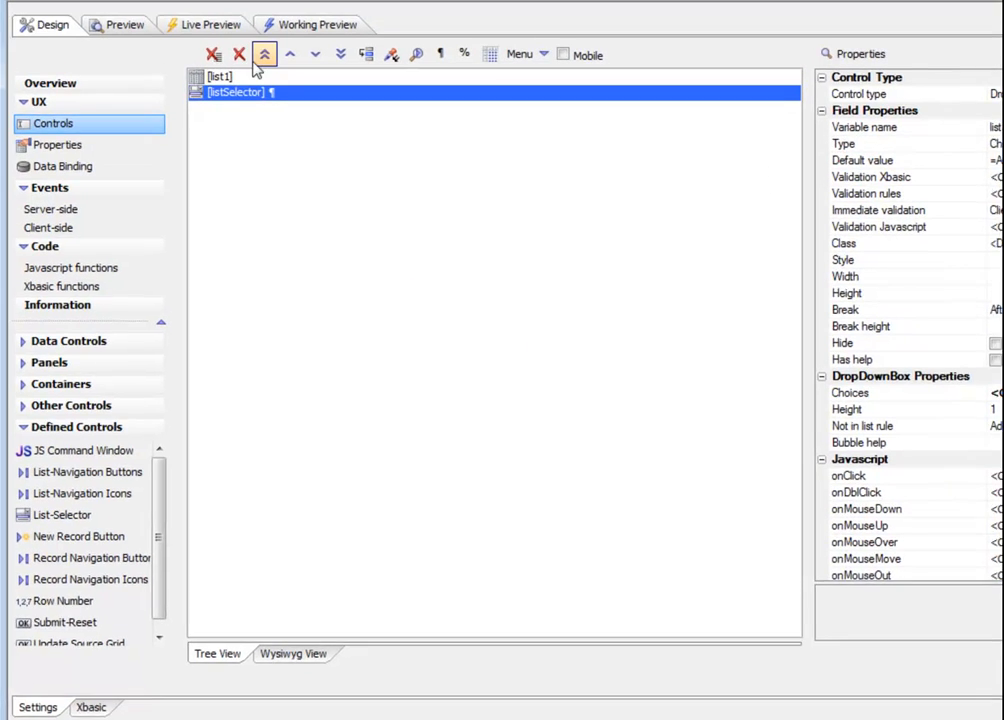
click(264, 54)
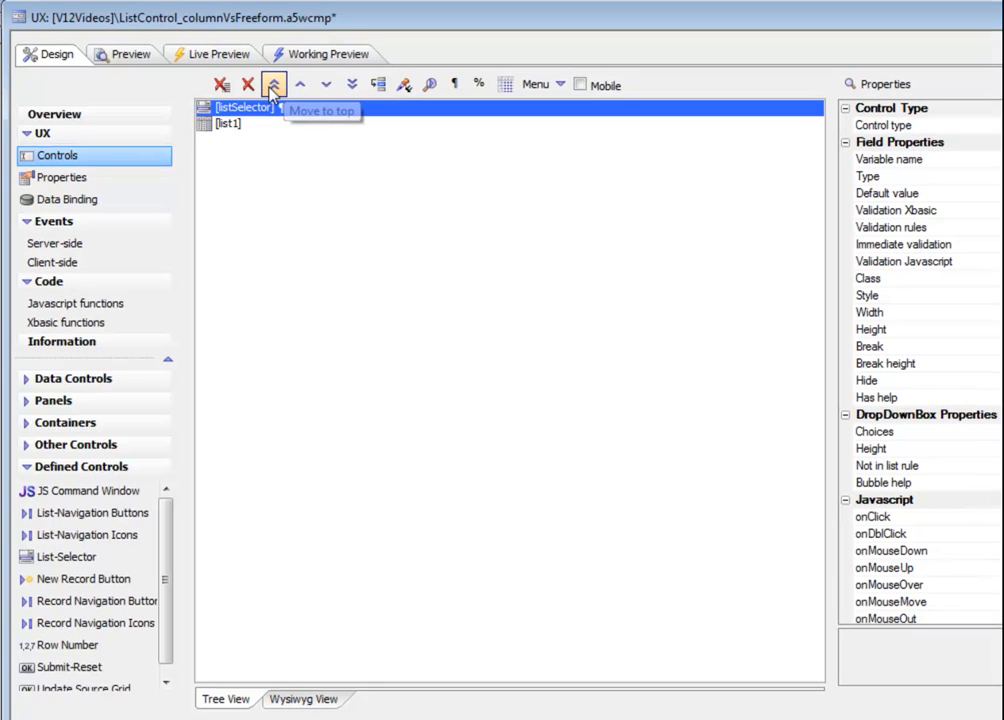
Test the list selector in the working preview by switching the list to Columns and back to Free Form Layout.
click(322, 54)
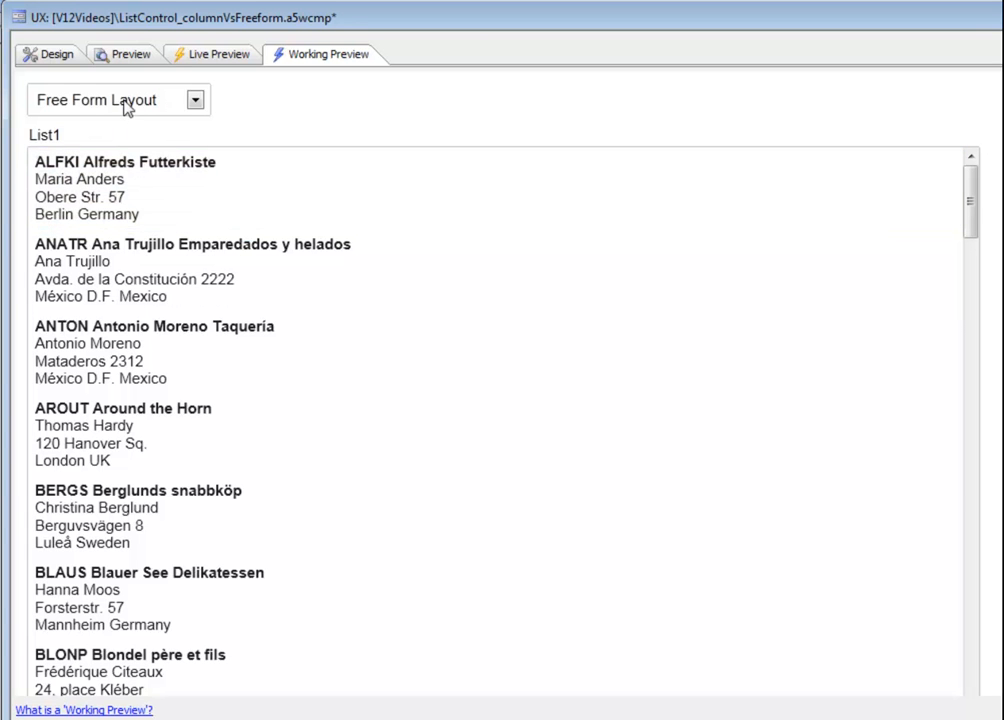
click(148, 103)
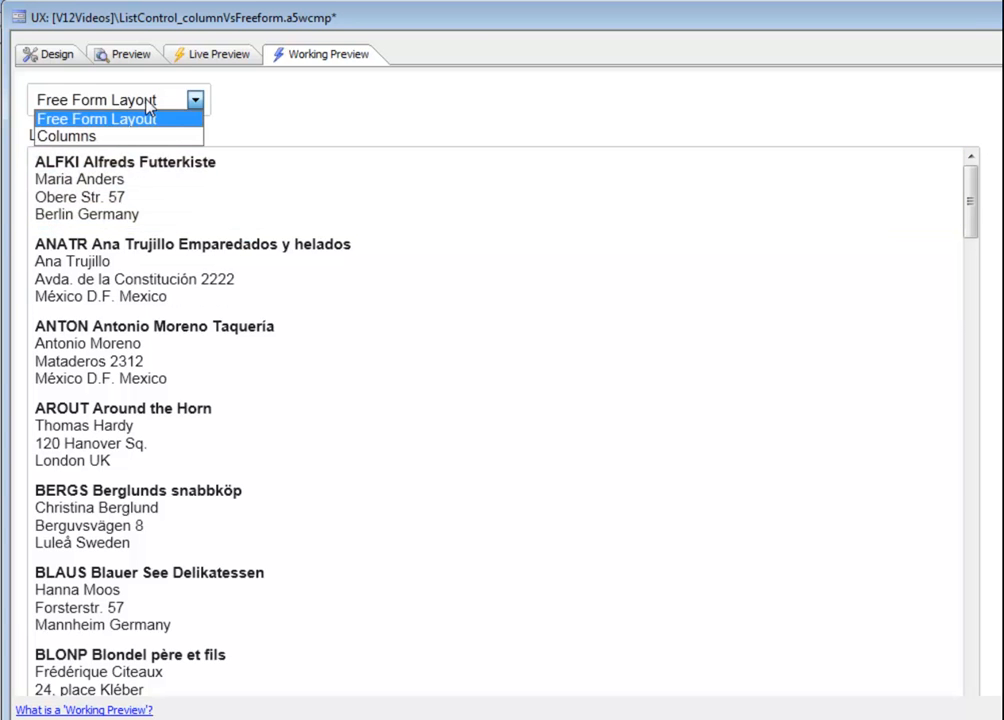
click(78, 138)
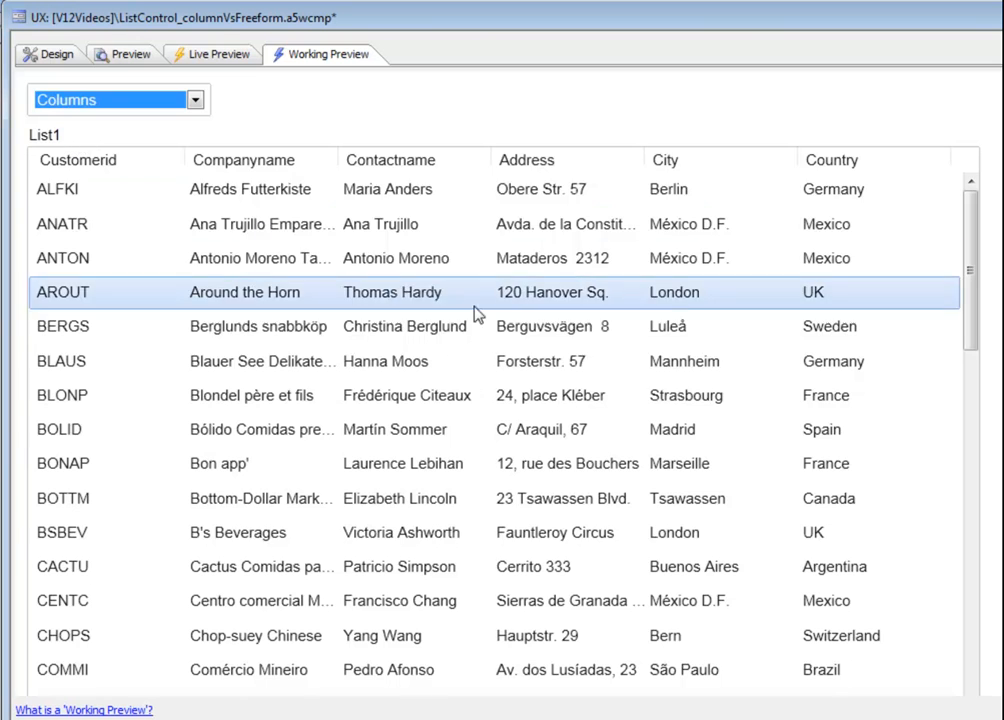
click(195, 100)
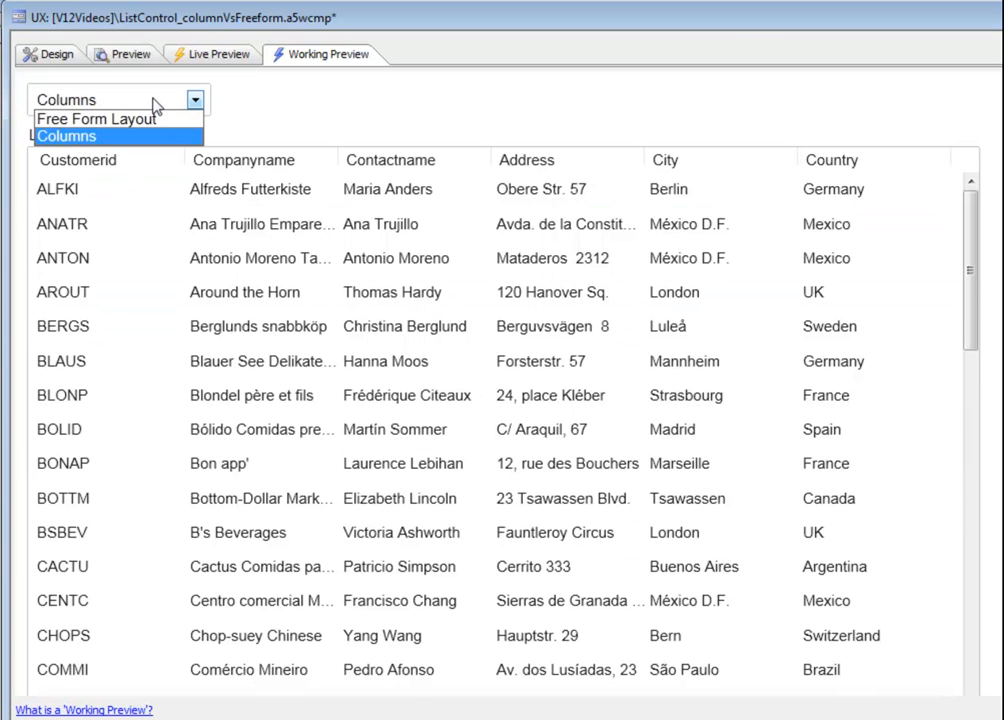
click(140, 128)
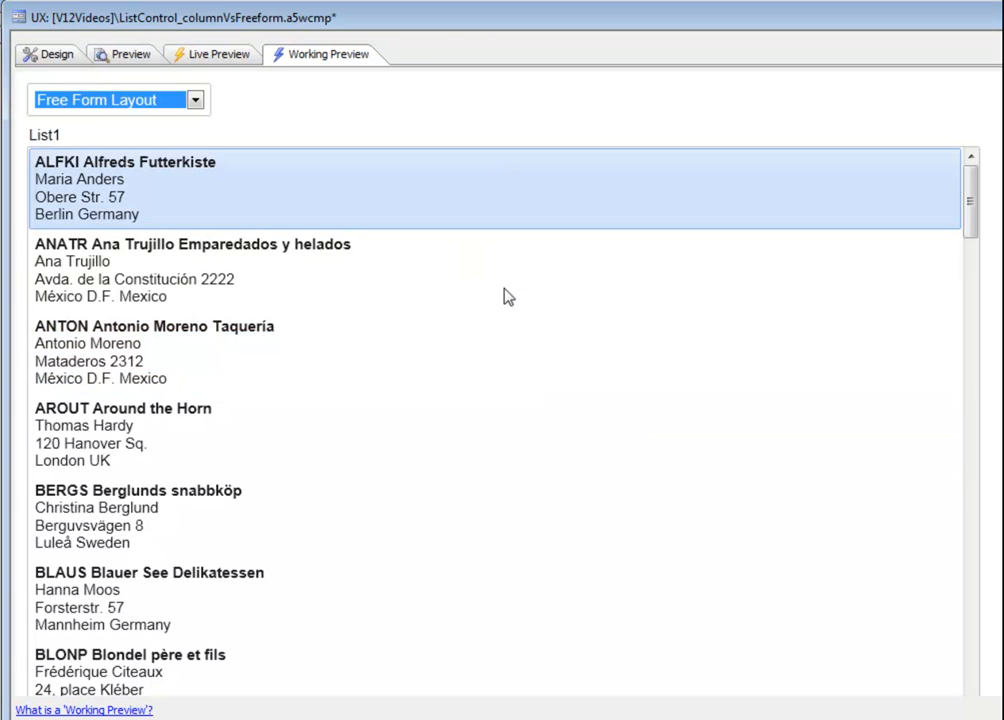
click(93, 102)
click(93, 103)
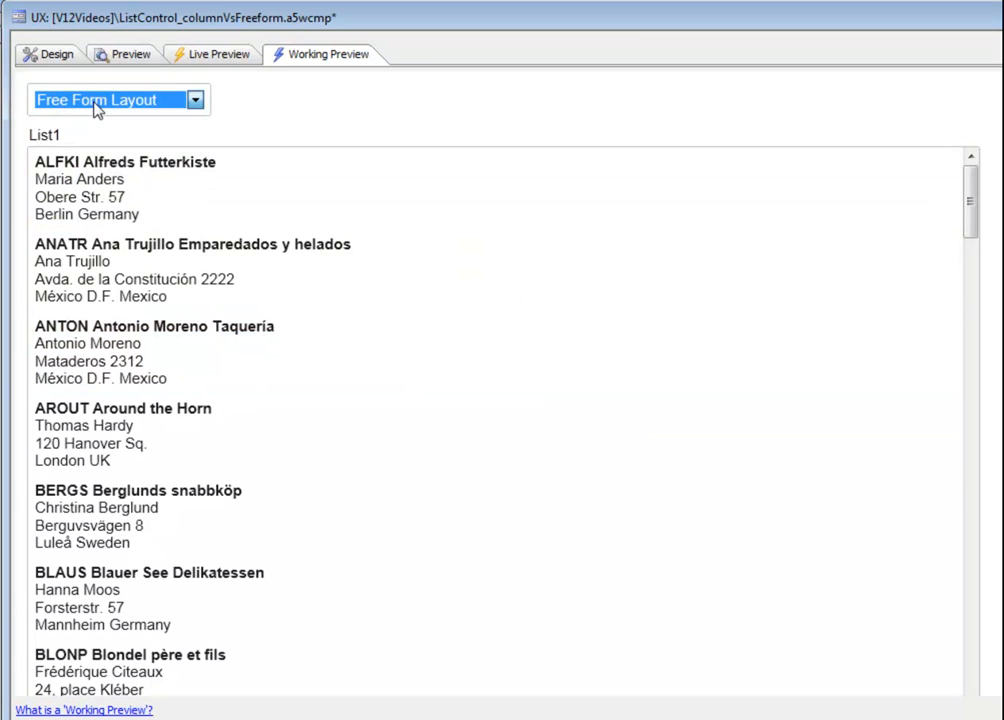
click(93, 103)
Reopen list1's layout definitions in the List Builder and inspect the friendly name of the FreeForm and Columns layouts.
click(44, 56)
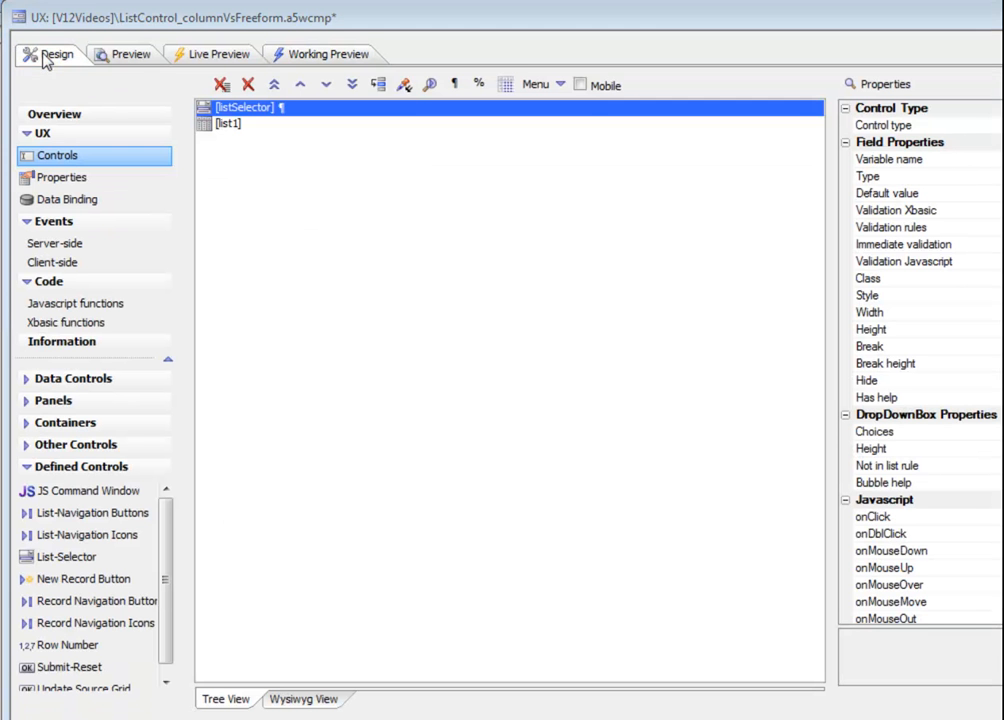
click(253, 126)
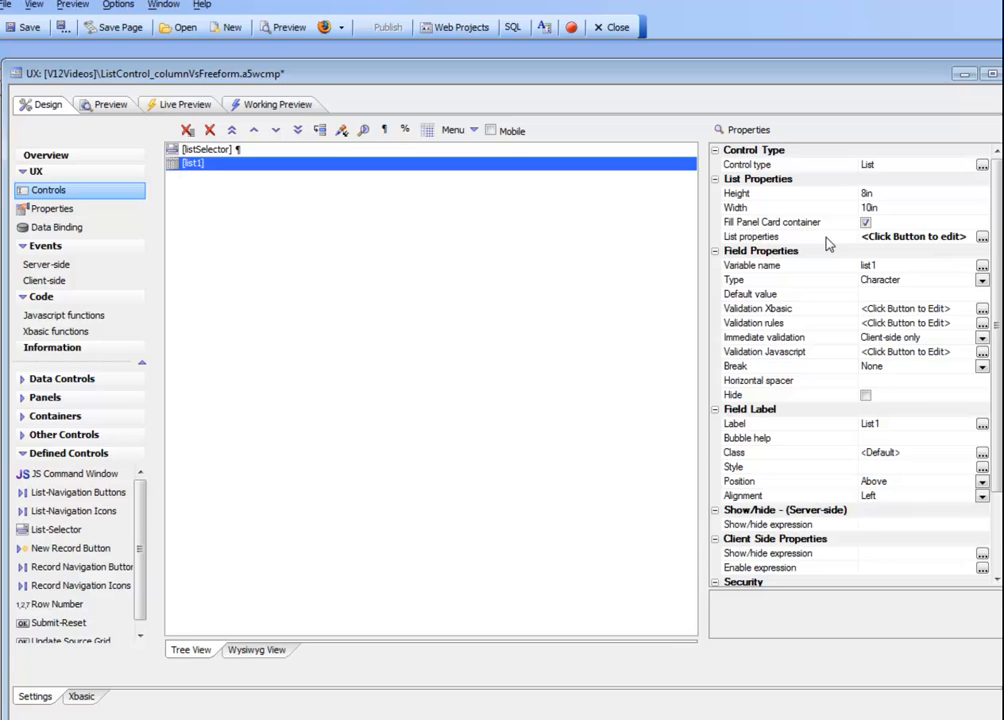
double_click(781, 249)
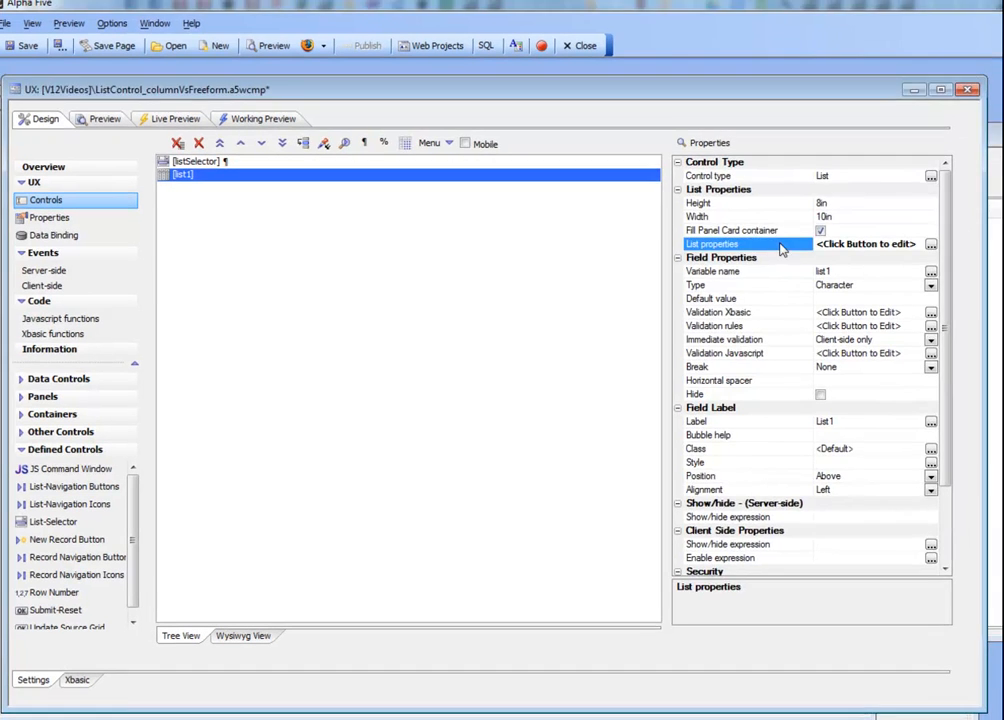
click(588, 198)
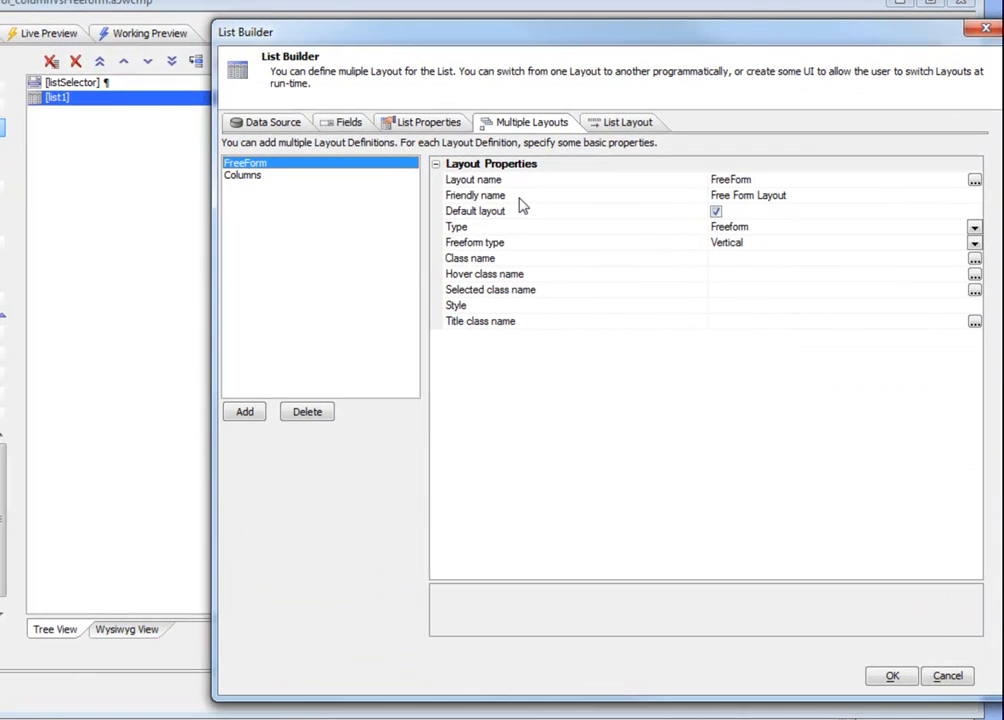
click(540, 219)
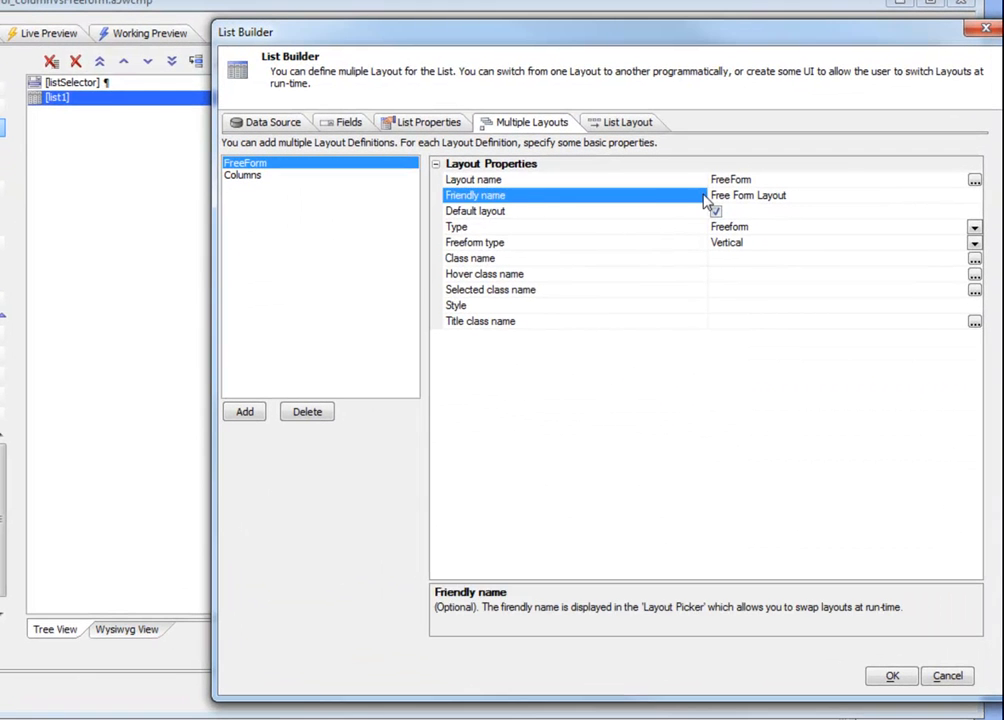
click(230, 176)
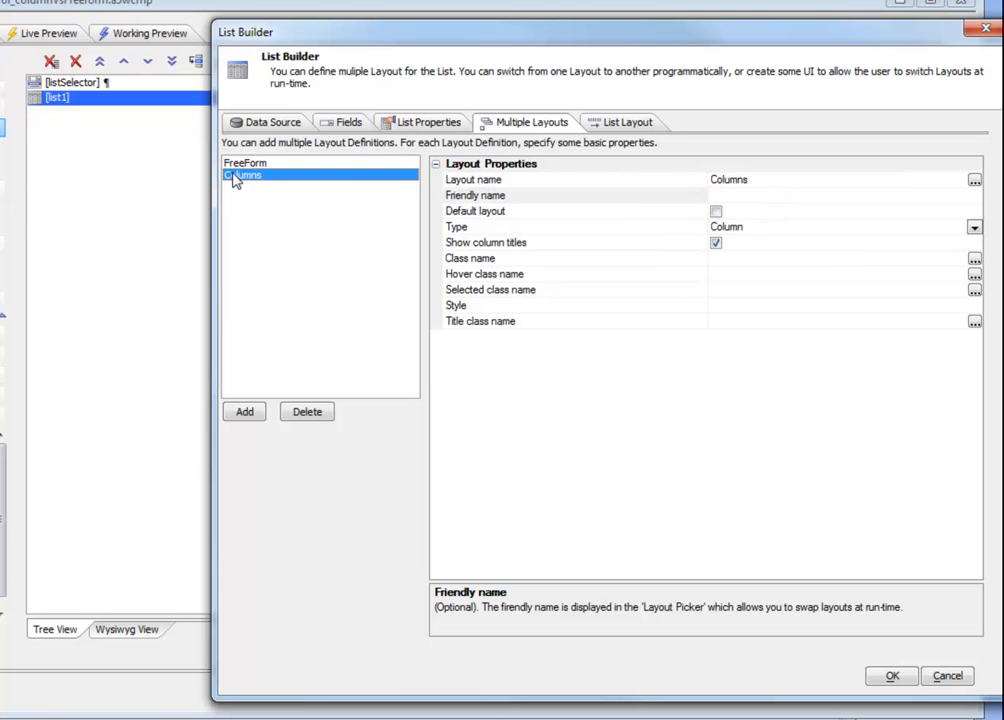